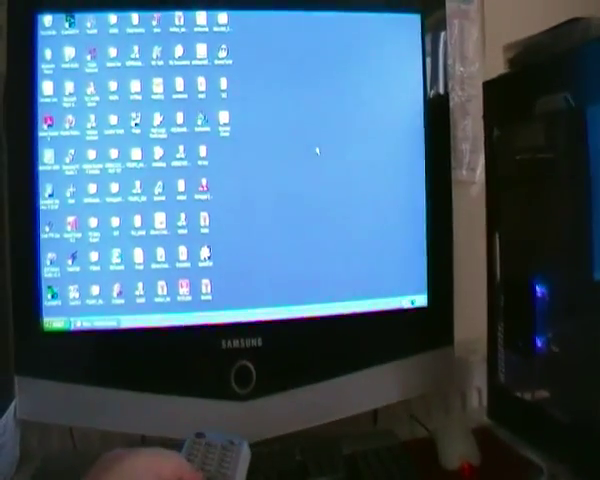
pyautogui.press('XF86AudioRaiseVolume')
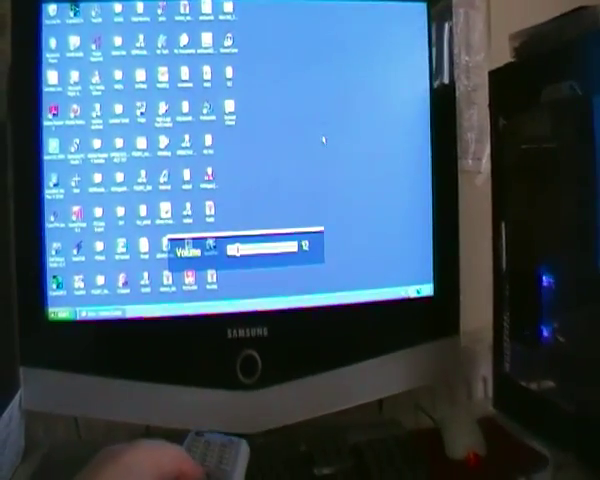
pyautogui.press('XF86AudioLowerVolume')
pyautogui.press('XF86AudioLowerVolume')
pyautogui.press('XF86AudioLowerVolume')
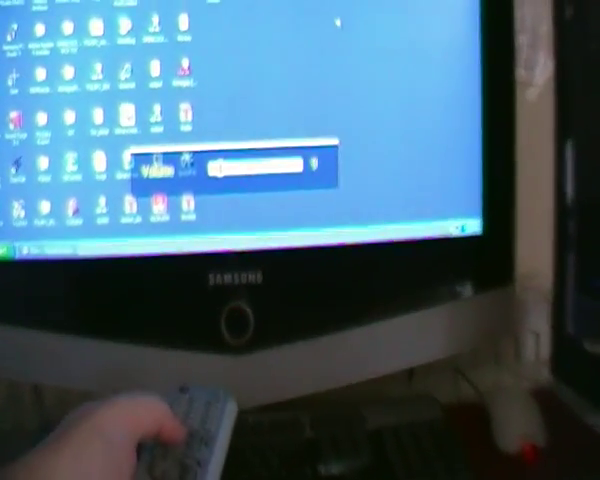
pyautogui.press('XF86AudioLowerVolume')
pyautogui.press('XF86AudioLowerVolume')
pyautogui.press('XF86AudioLowerVolume')
pyautogui.press('XF86AudioLowerVolume')
pyautogui.press('XF86AudioLowerVolume')
pyautogui.press('XF86AudioRaiseVolume')
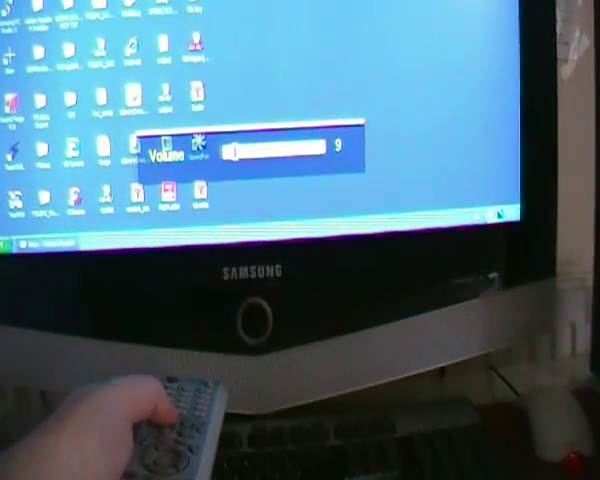
pyautogui.press('XF86AudioLowerVolume')
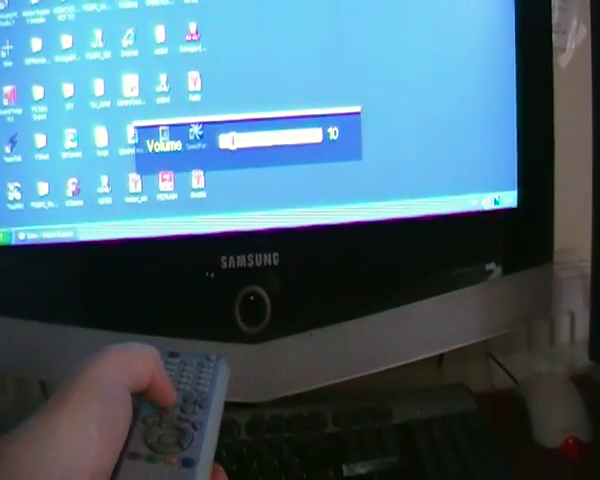
pyautogui.press('XF86AudioLowerVolume')
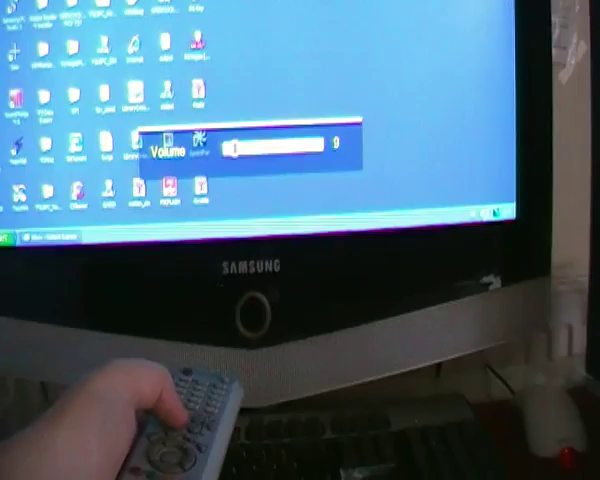
pyautogui.press('XF86AudioLowerVolume')
pyautogui.press('XF86AudioLowerVolume')
pyautogui.press('XF86AudioLowerVolume')
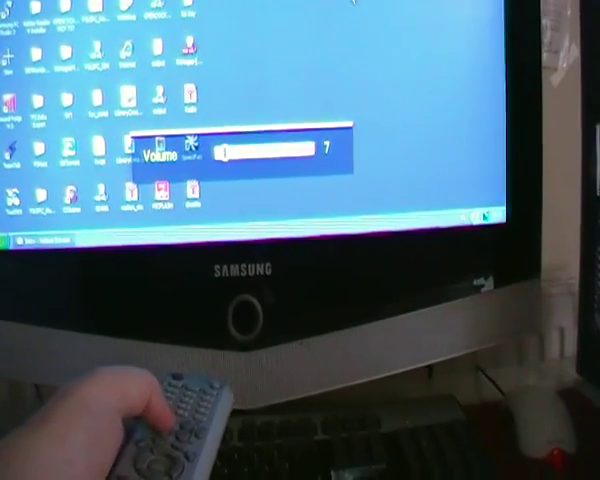